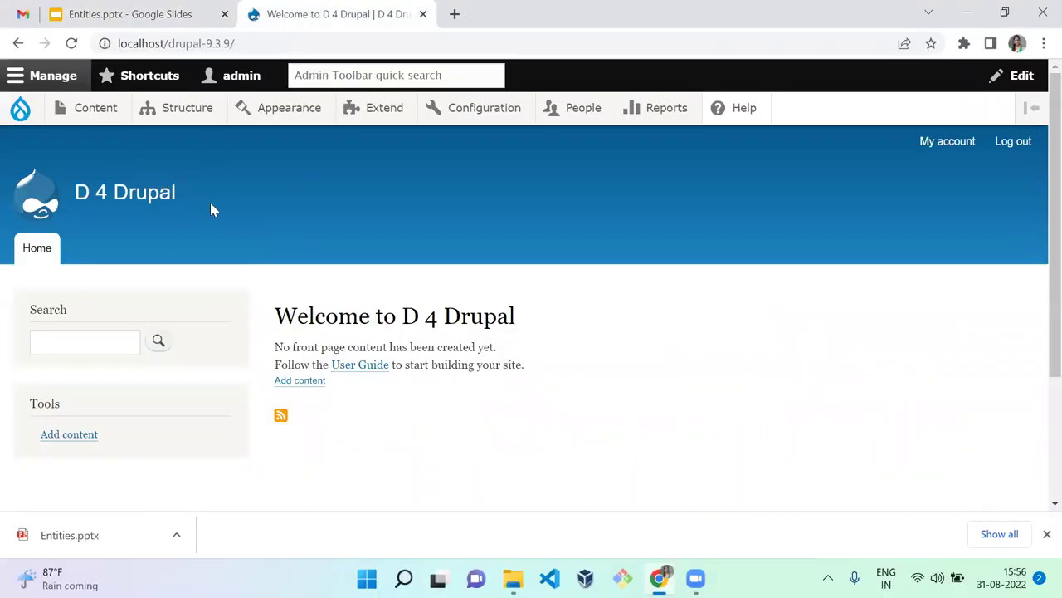
- Start a new Article from Content > Add content
click(112, 108)
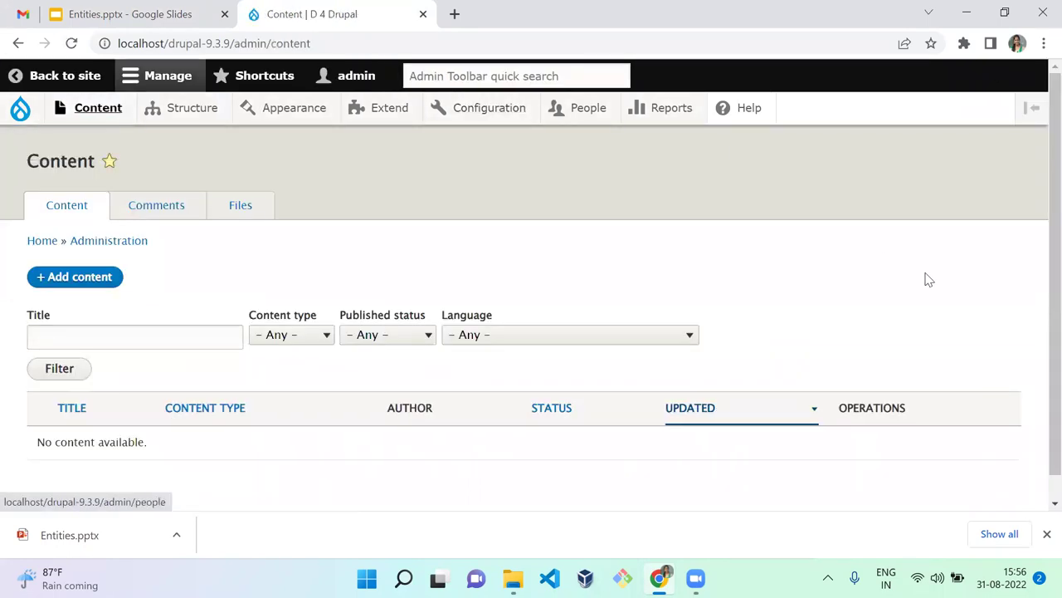
scroll(1037, 216, down, 1)
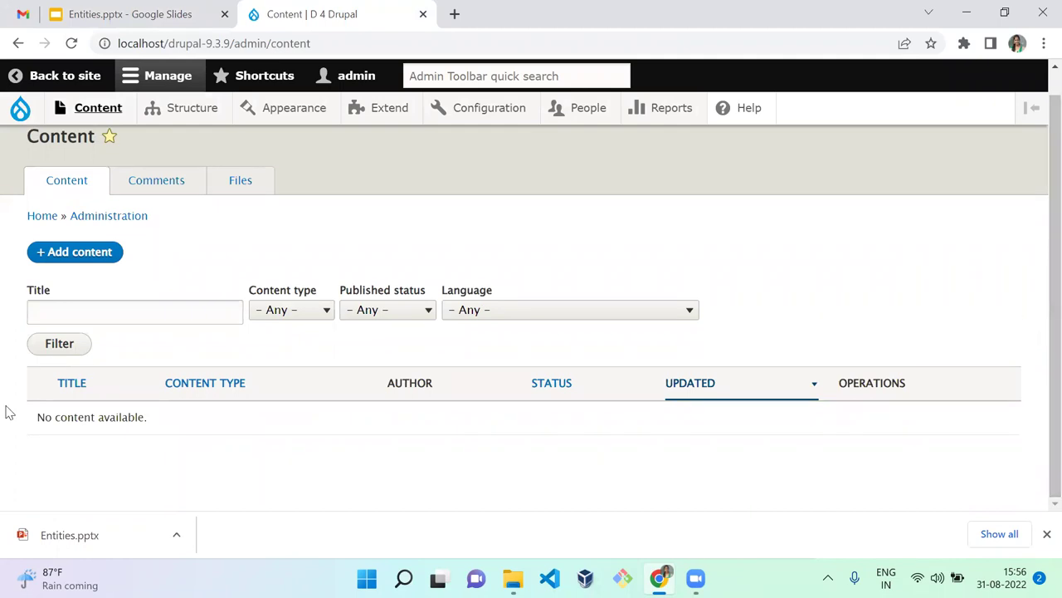
click(89, 259)
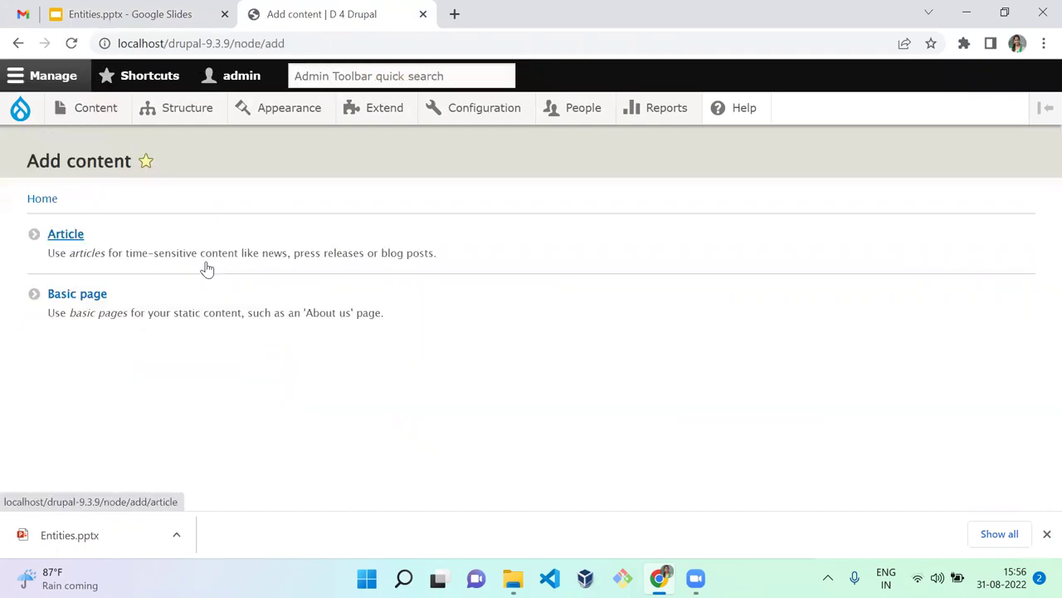
click(121, 235)
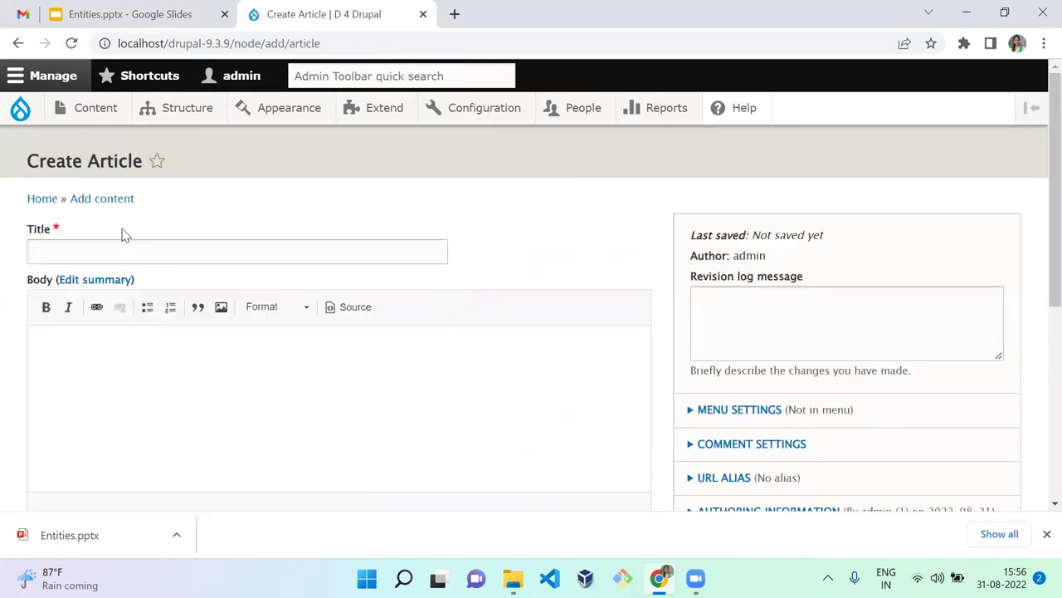
- Title the article 'D4Drupal Entity', correcting typos along the way
click(125, 254)
text(dR)
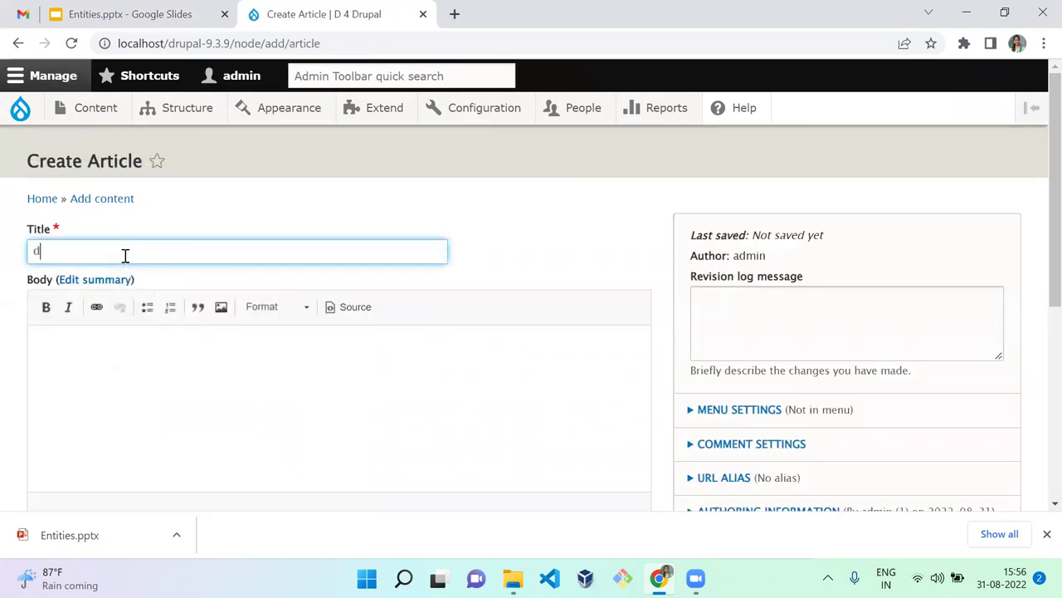
key(BackSpace)
key(BackSpace)
text(Dr\)
key(BackSpace)
key(BackSpace)
text(4Drupal)
key(BackSpace)
key(BackSpace)
text(al Entity)
- Copy the title into the Body field and save the article
key(ctrl+a)
key(ctrl+c)
key(Tab)
key(Tab)
key(ctrl+v)
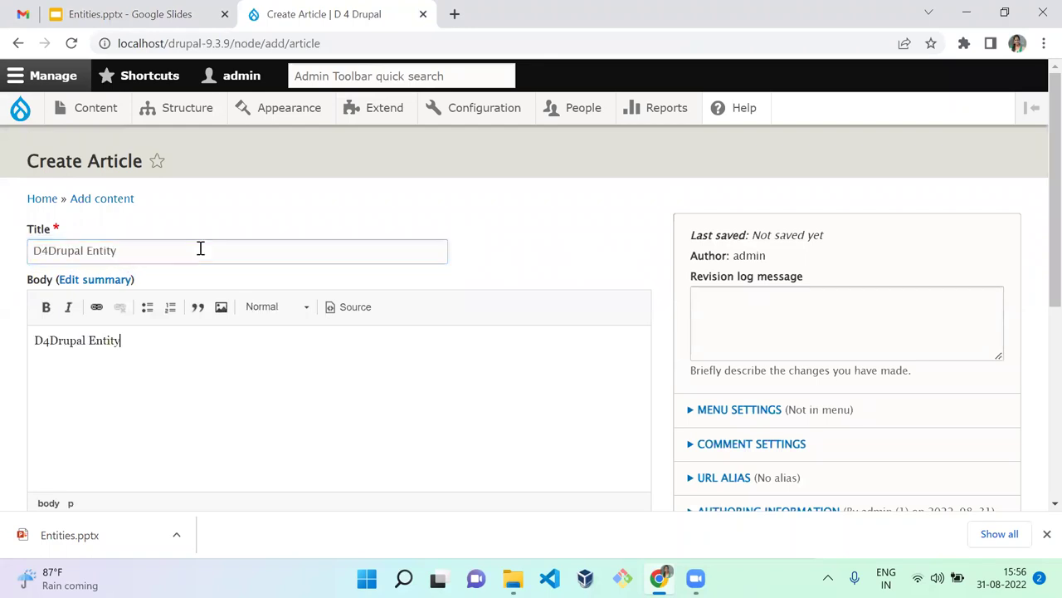
scroll(1036, 349, down, 4)
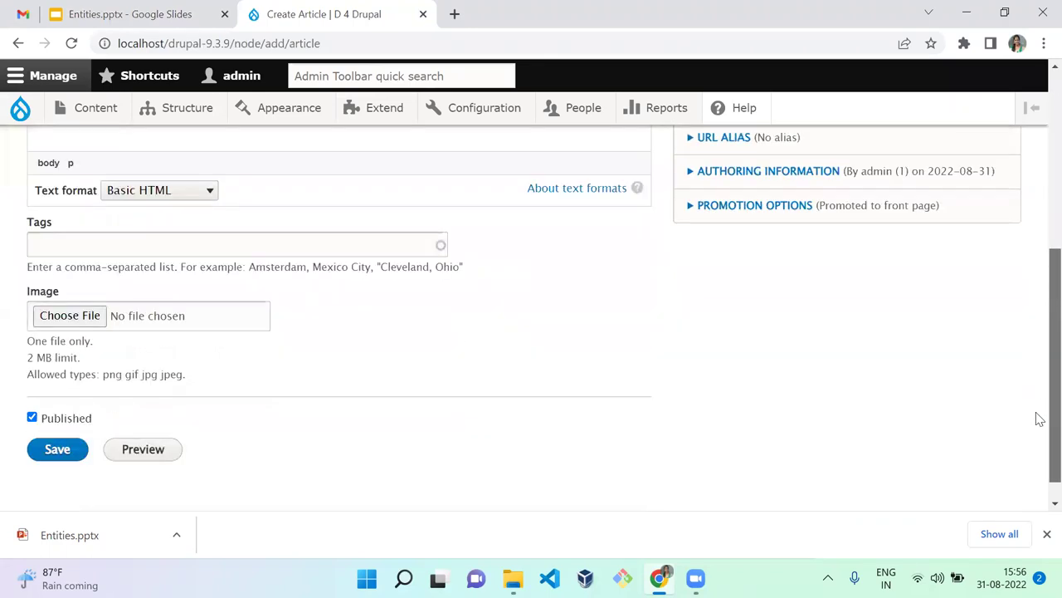
click(58, 427)
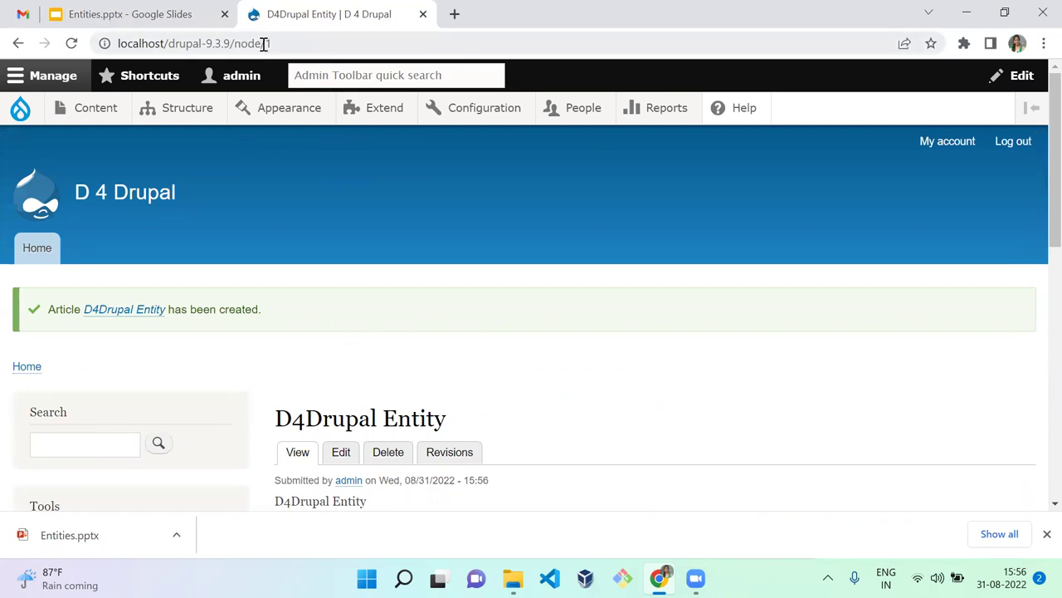
- Highlight node number 1 in the address, view the Entities slide, then return to Drupal
drag(262, 43, 341, 37)
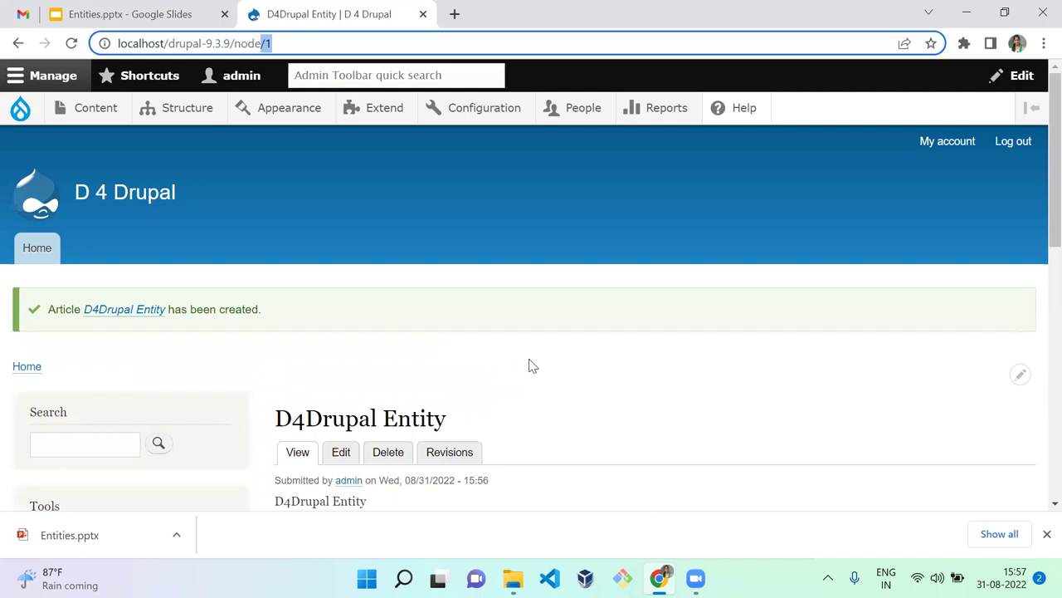
click(116, 12)
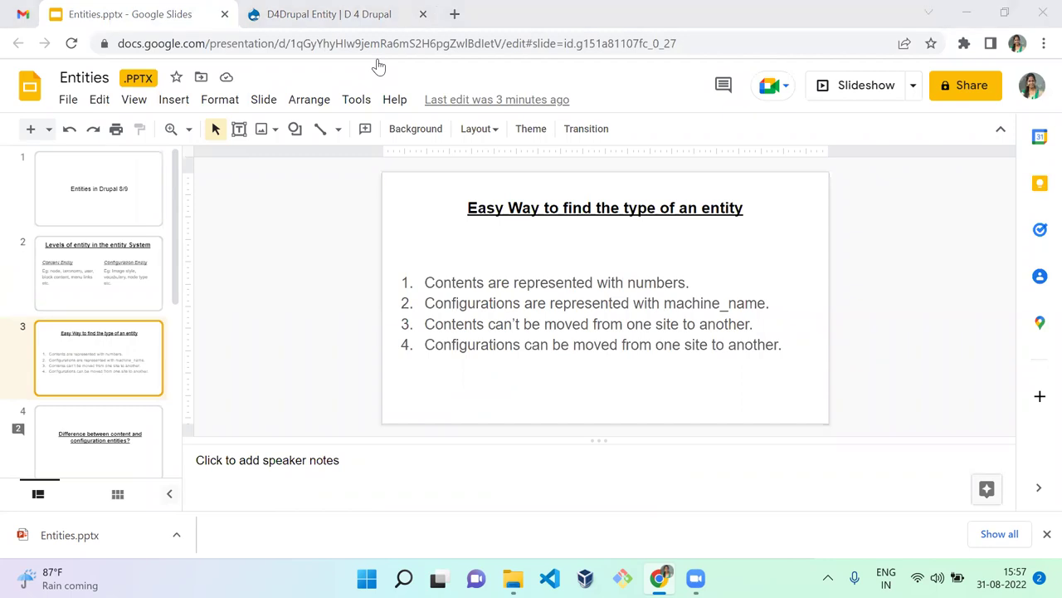
key(ctrl+Tab)
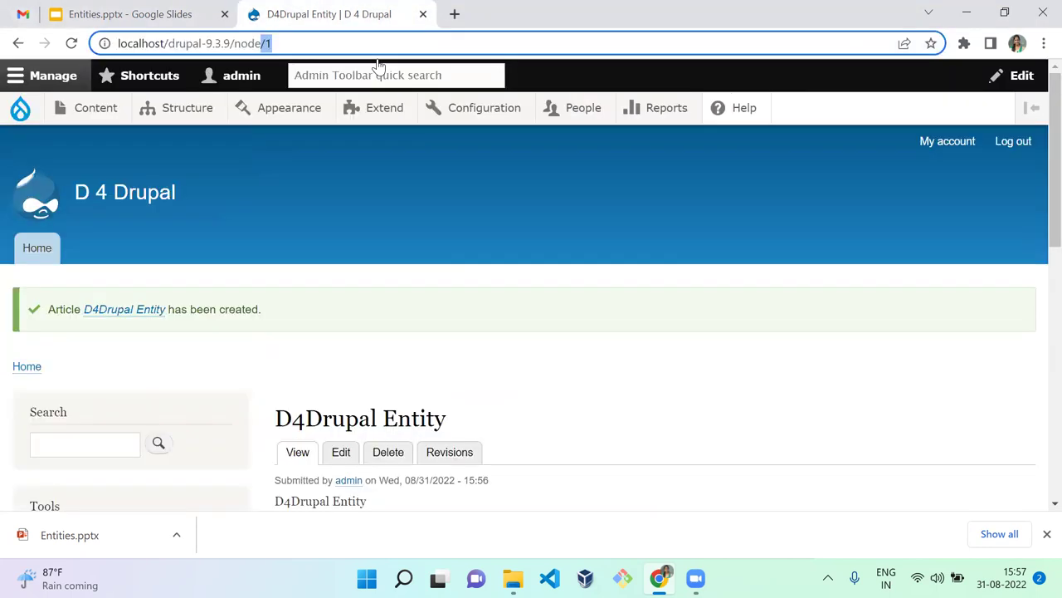
- Go to the Image styles list and dismiss the downloaded-file notice
mouse_move(467, 119)
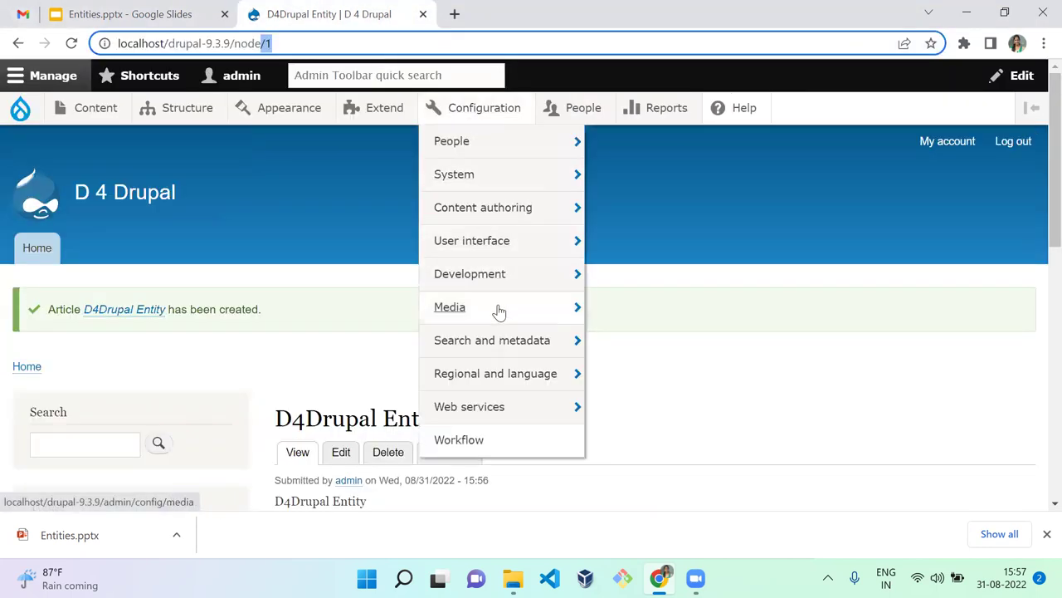
mouse_move(498, 369)
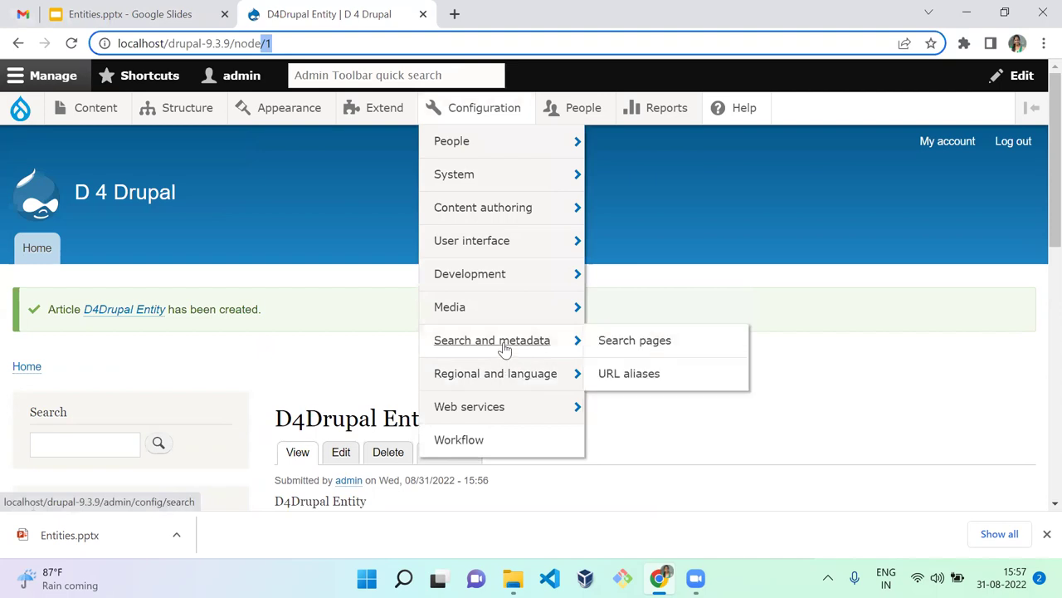
mouse_move(507, 306)
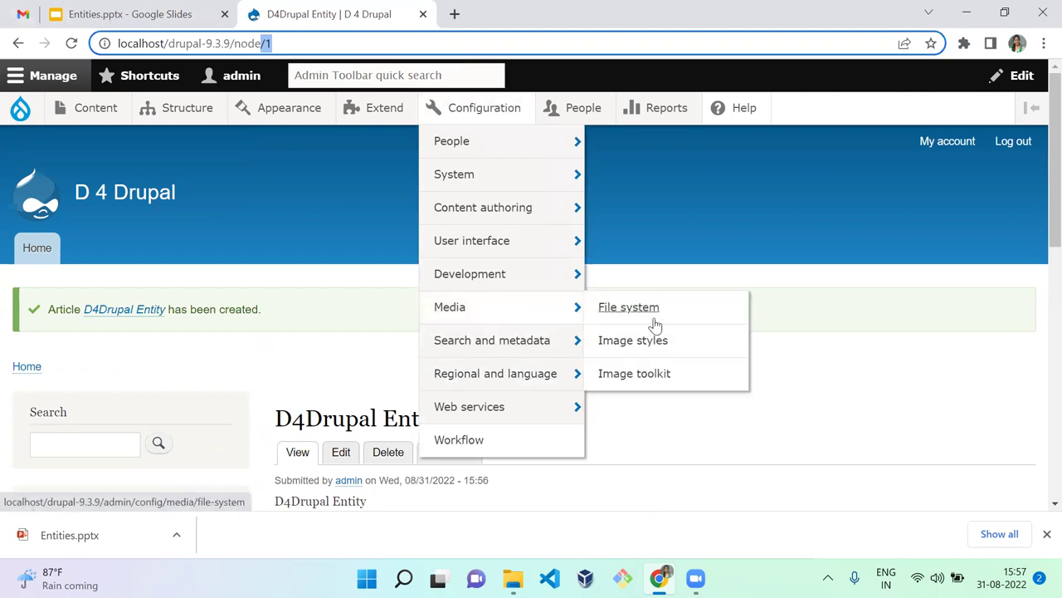
click(647, 346)
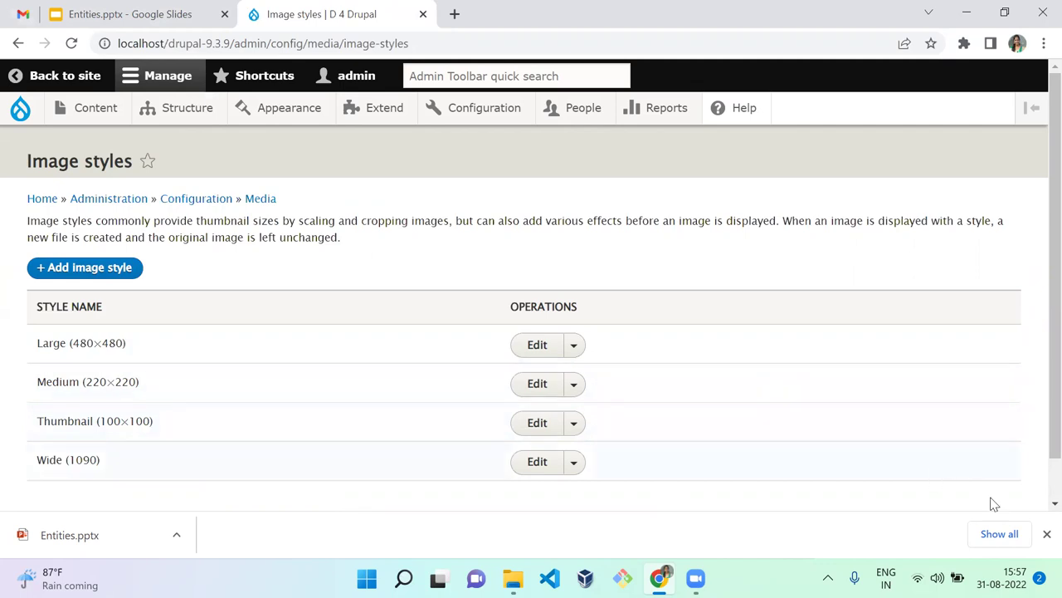
click(1047, 534)
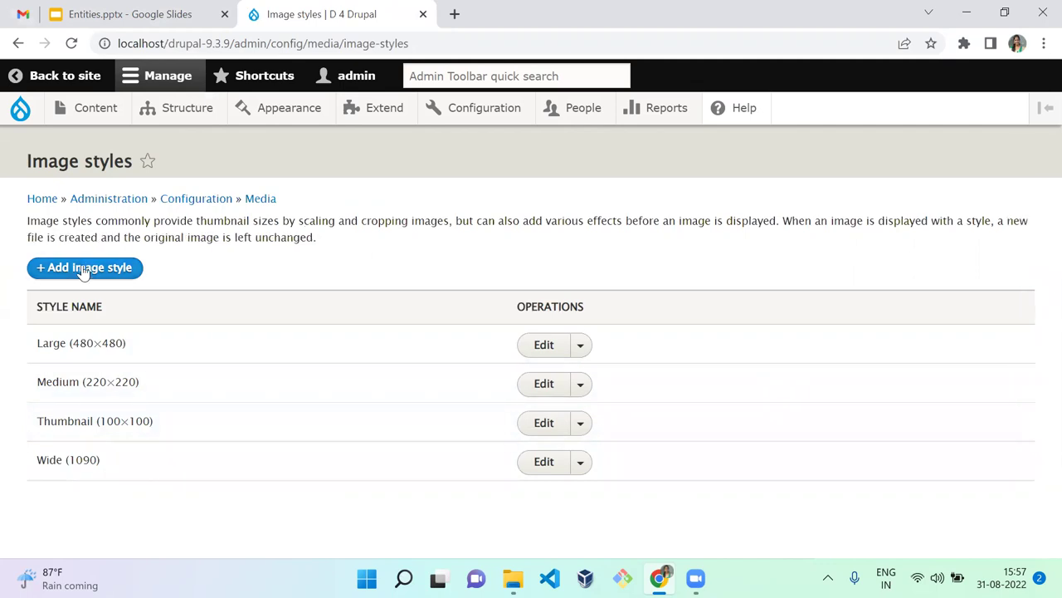
- Add a new image style named 'Drdrupal image style'
click(84, 268)
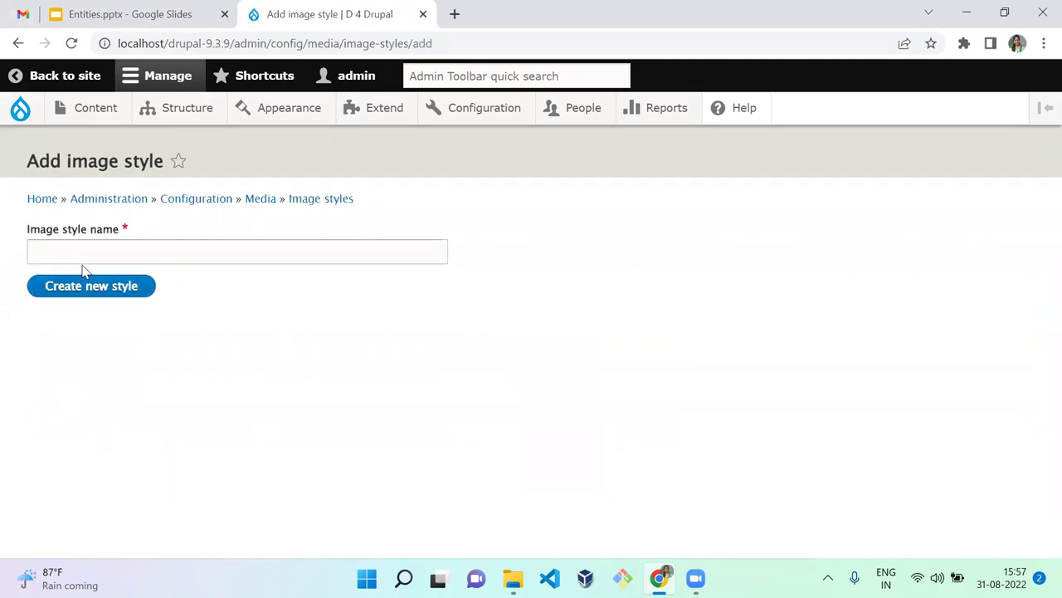
click(112, 254)
text(Drdrupal)
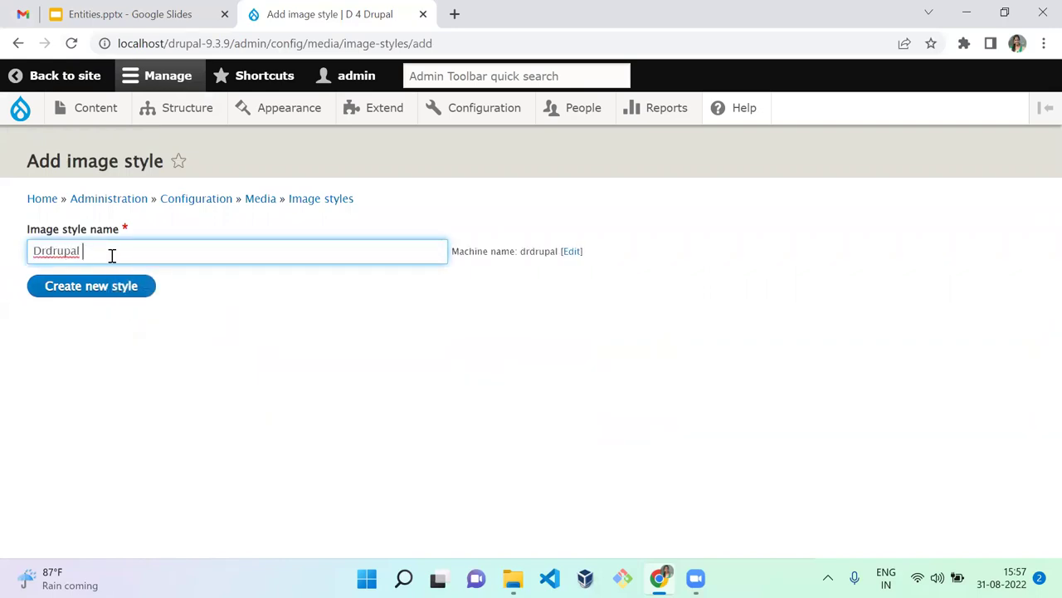
text( image style)
click(131, 297)
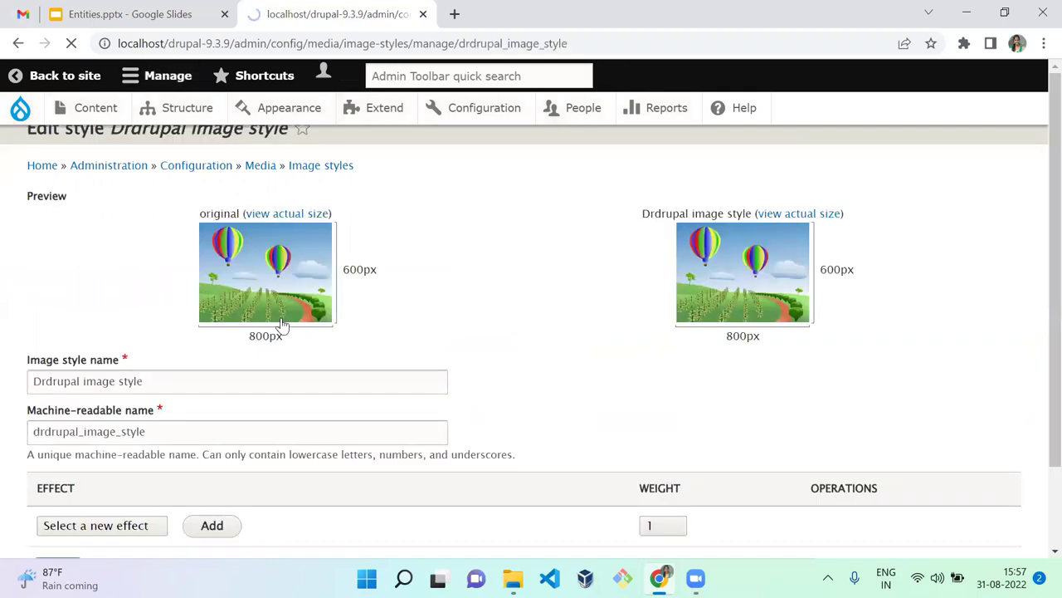
- Choose the Scale and crop effect, save the style, and highlight machine name drdrupal_image_style
scroll(1038, 249, down, 2)
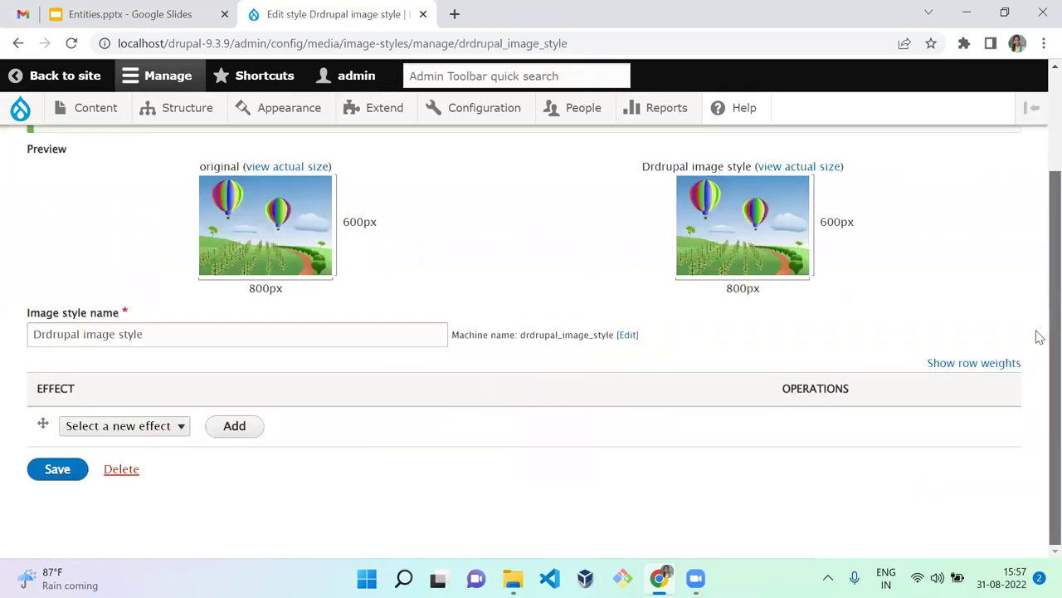
click(160, 427)
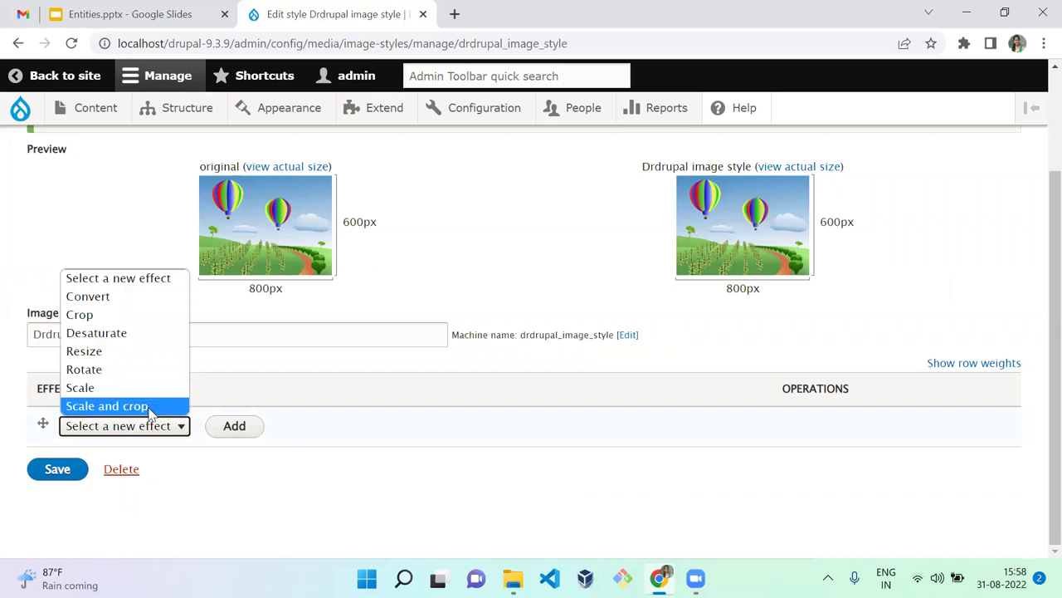
click(149, 407)
click(65, 478)
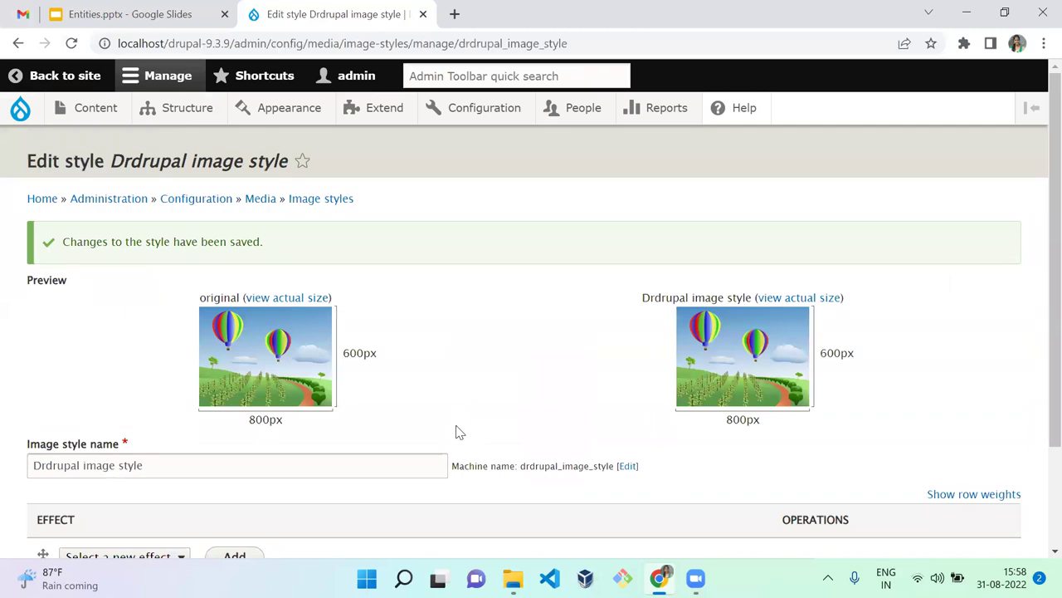
drag(1035, 247, 1040, 169)
double_click(488, 44)
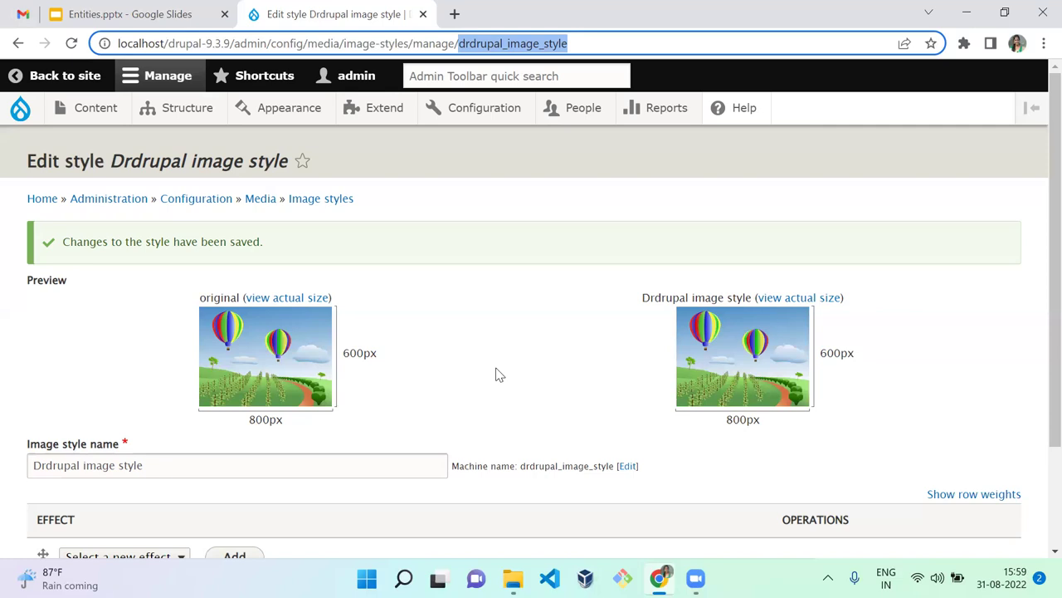
- Go to Configuration synchronization's Export, Single item tab, and open the configuration type list
mouse_move(488, 112)
mouse_move(504, 308)
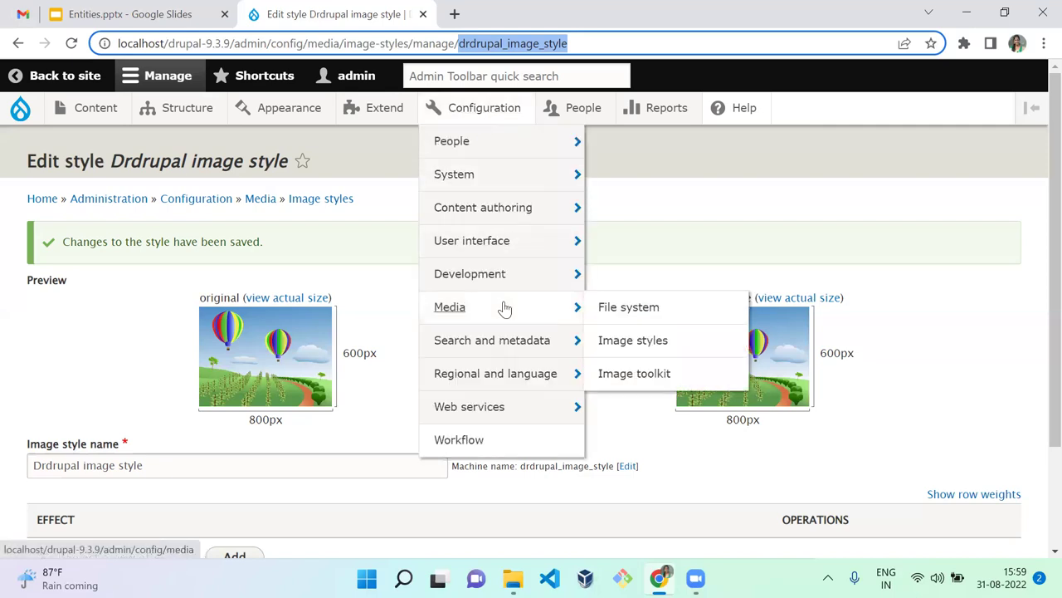
mouse_move(504, 283)
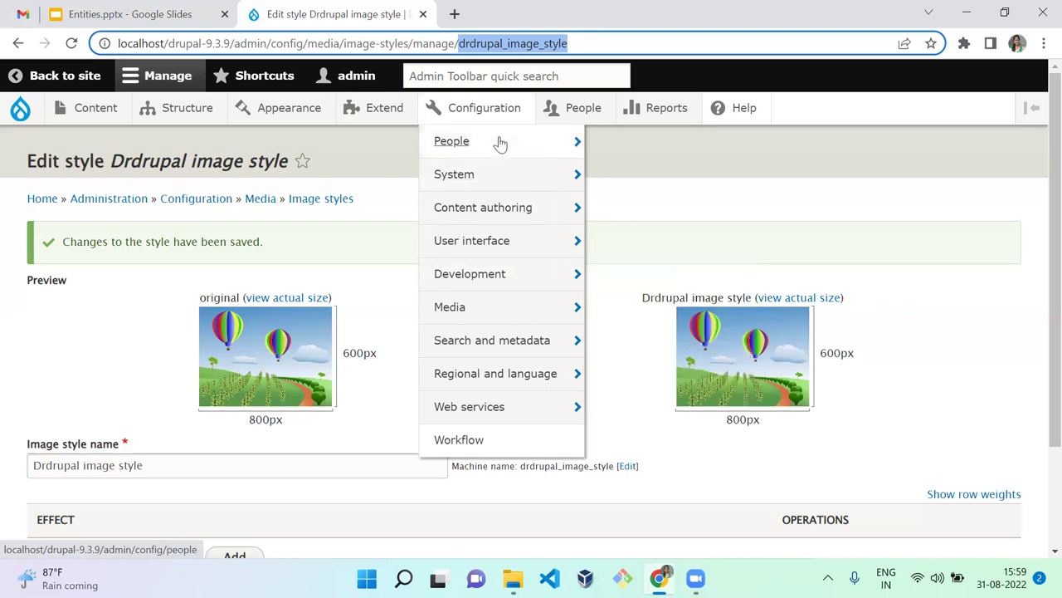
mouse_move(585, 275)
mouse_move(668, 374)
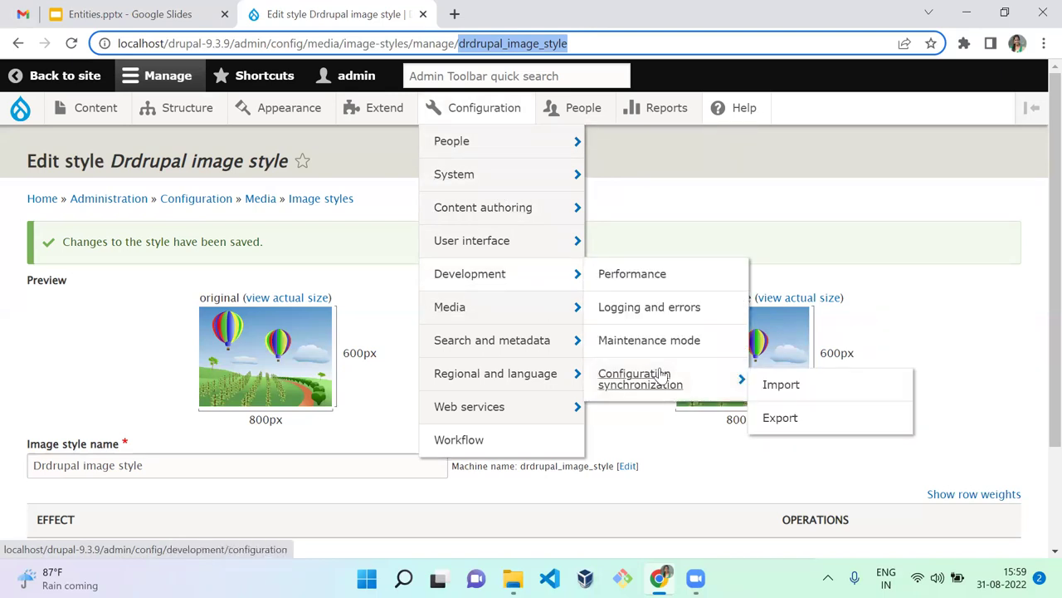
click(795, 418)
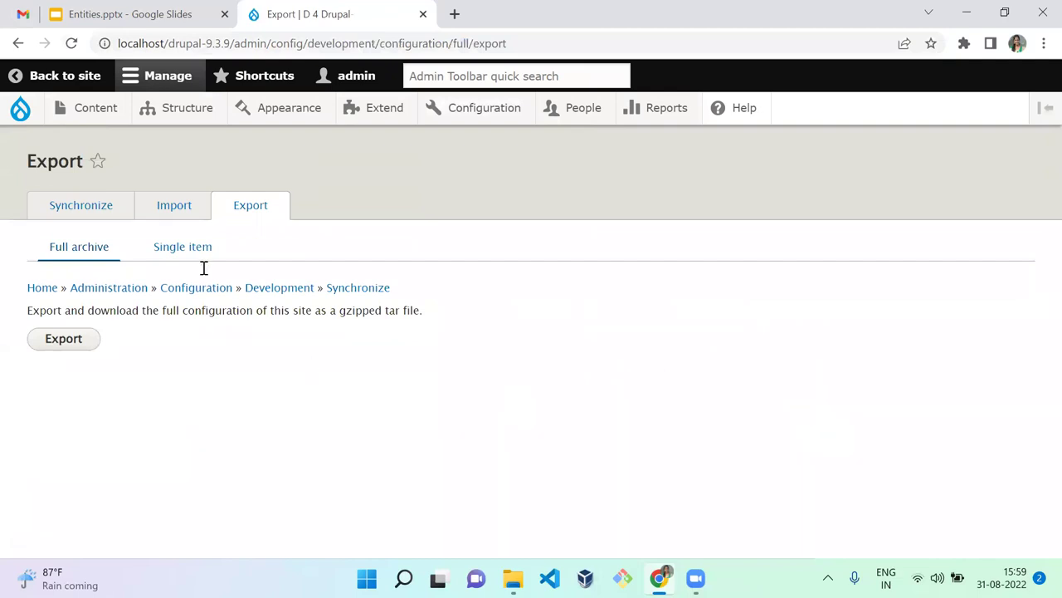
click(179, 251)
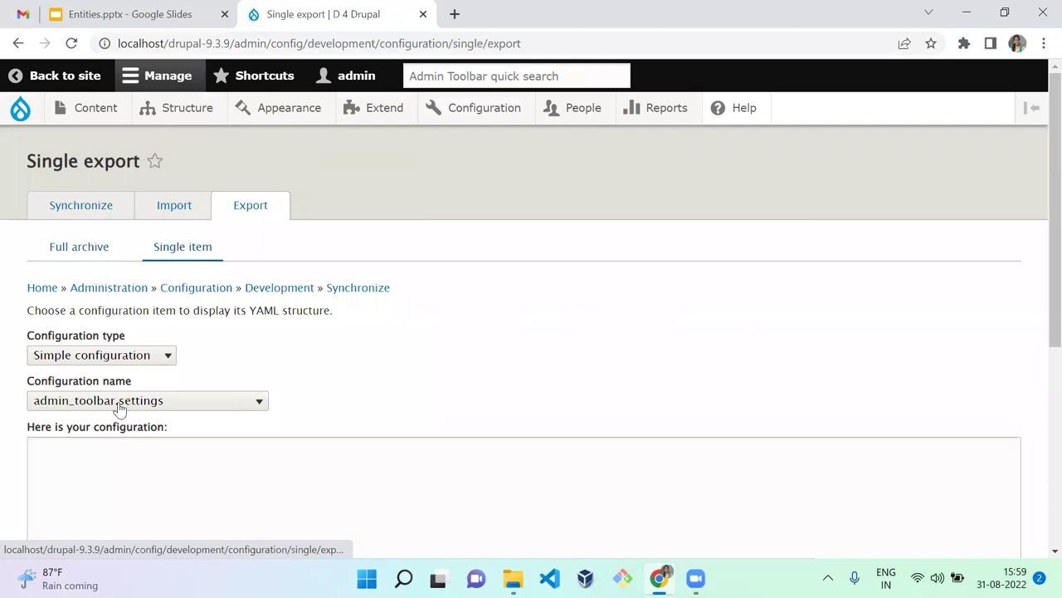
click(121, 357)
- Select Image style and 'Drdrupal image style (drdrupal_image_style)' as the configuration to export
key(i)
key(Return)
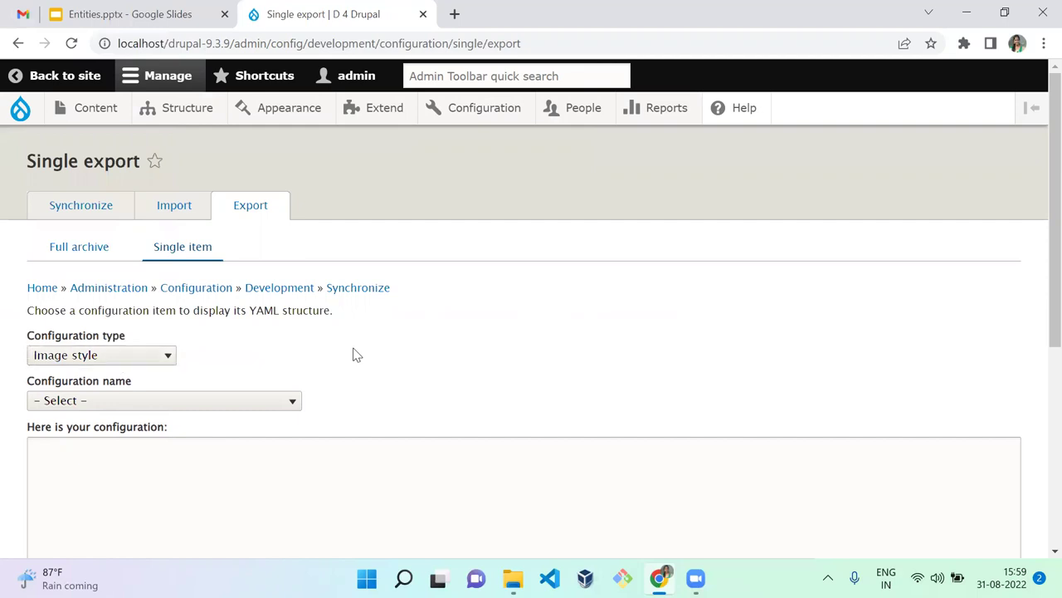
drag(1038, 273, 1037, 311)
click(230, 328)
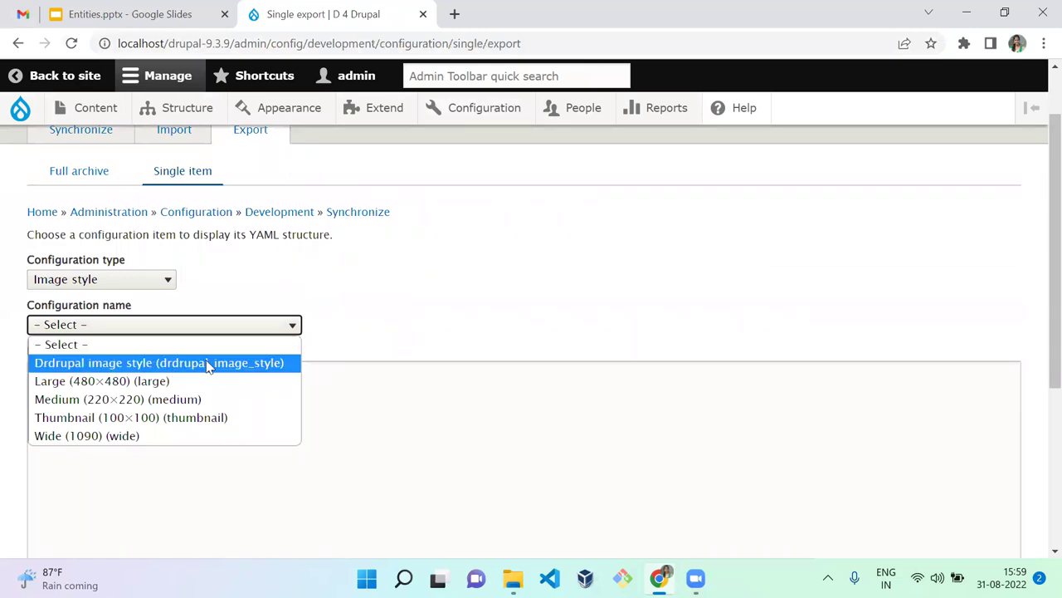
click(207, 365)
- Scroll through the exported YAML for image.style.drdrupal_image_style.yml
drag(448, 289, 455, 335)
click(457, 336)
drag(1052, 217, 1040, 436)
scroll(1036, 268, up, 3)
mouse_move(1038, 283)
mouse_down()
mouse_move(1037, 415)
mouse_move(1040, 273)
mouse_up()
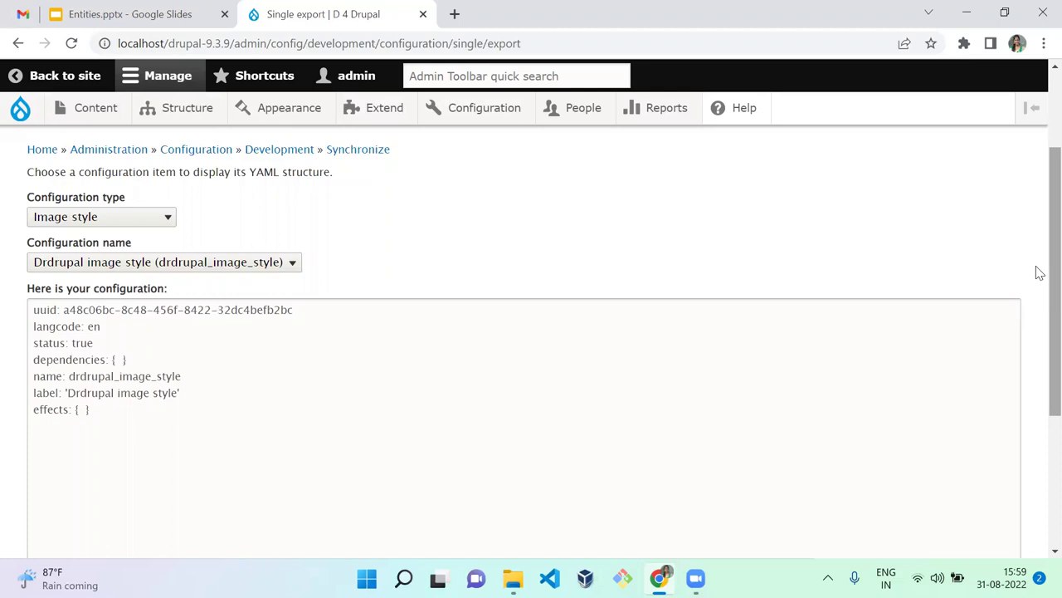
drag(1040, 268, 292, 457)
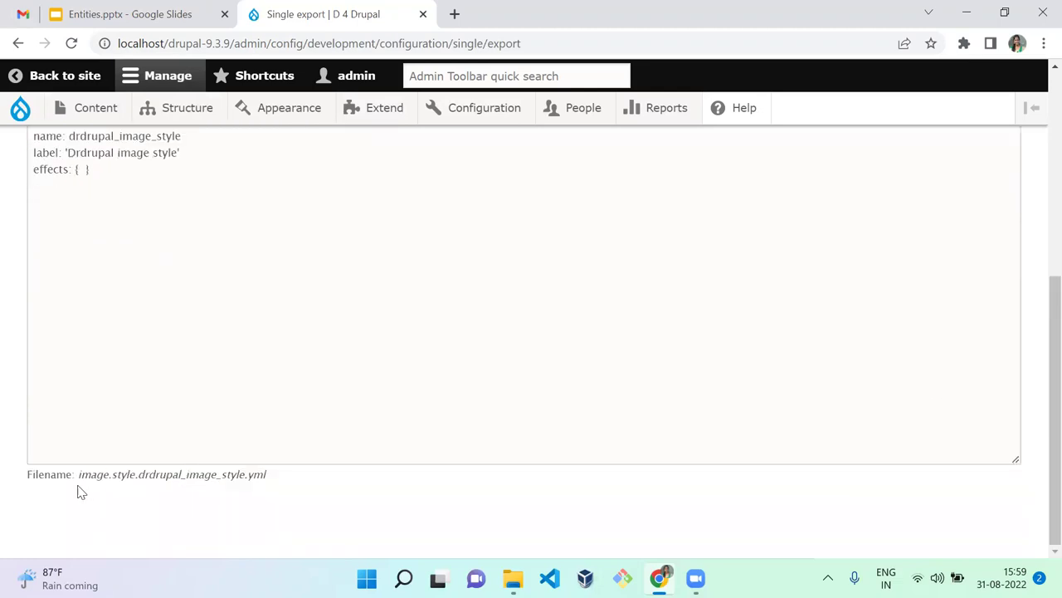